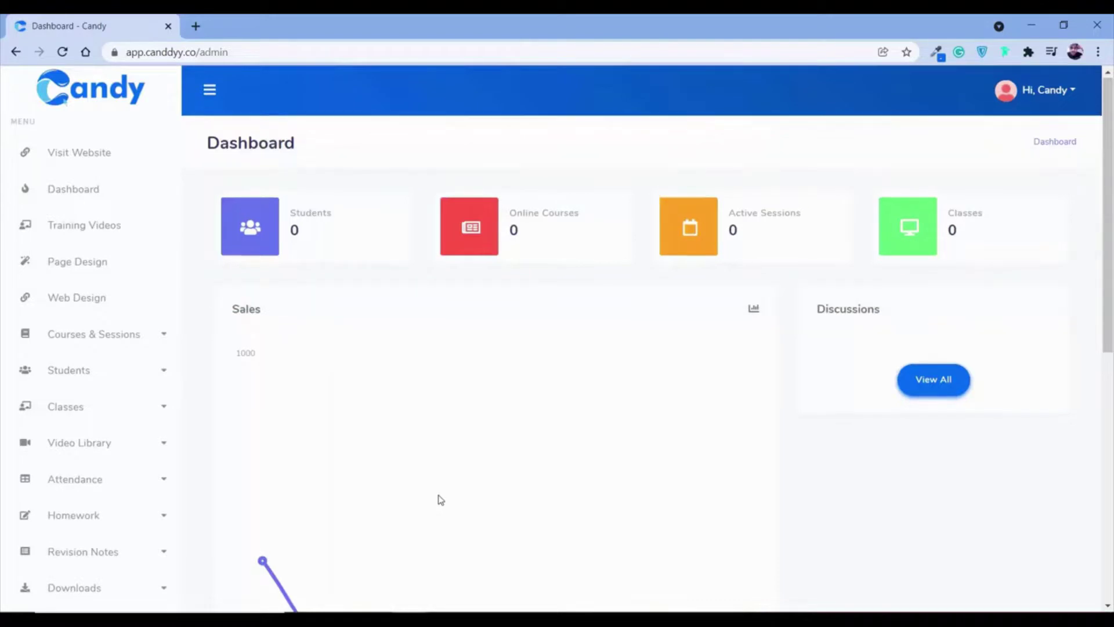
Scroll the Landing pages screen, then open and close the template category list without choosing one
scroll(439, 499, down, 5)
scroll(701, 390, up, 3)
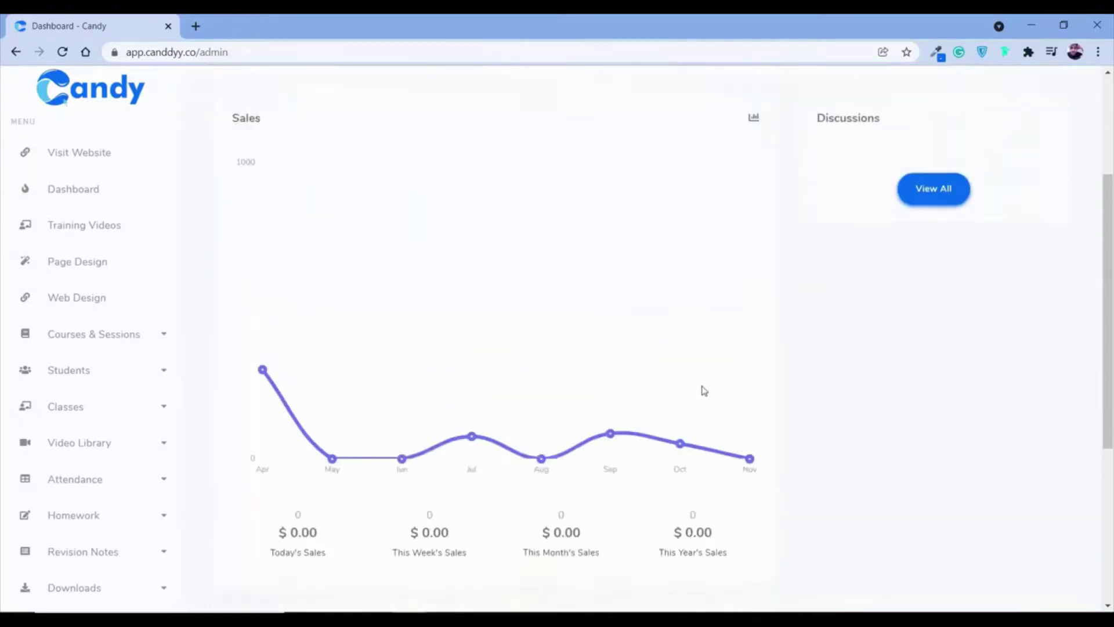
scroll(701, 390, down, 8)
scroll(493, 398, up, 15)
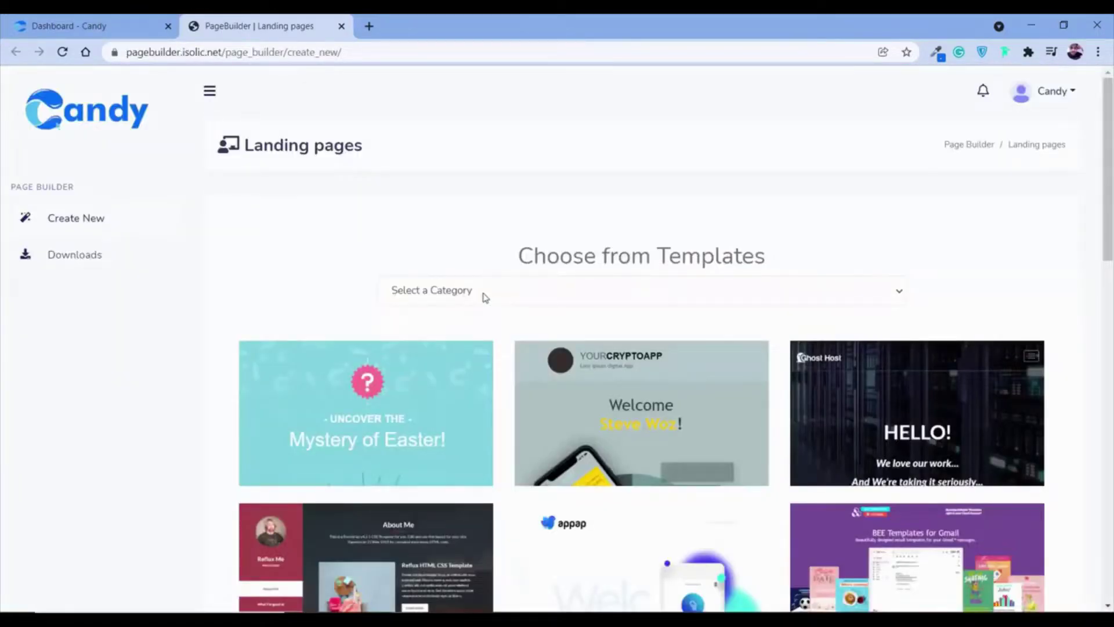
click(486, 297)
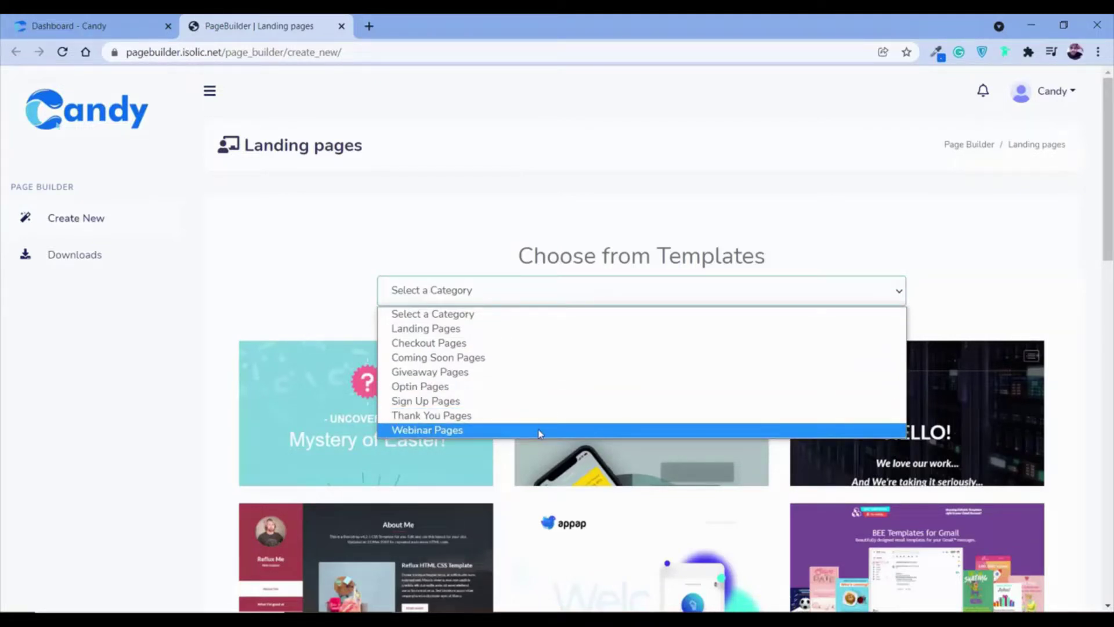
click(248, 270)
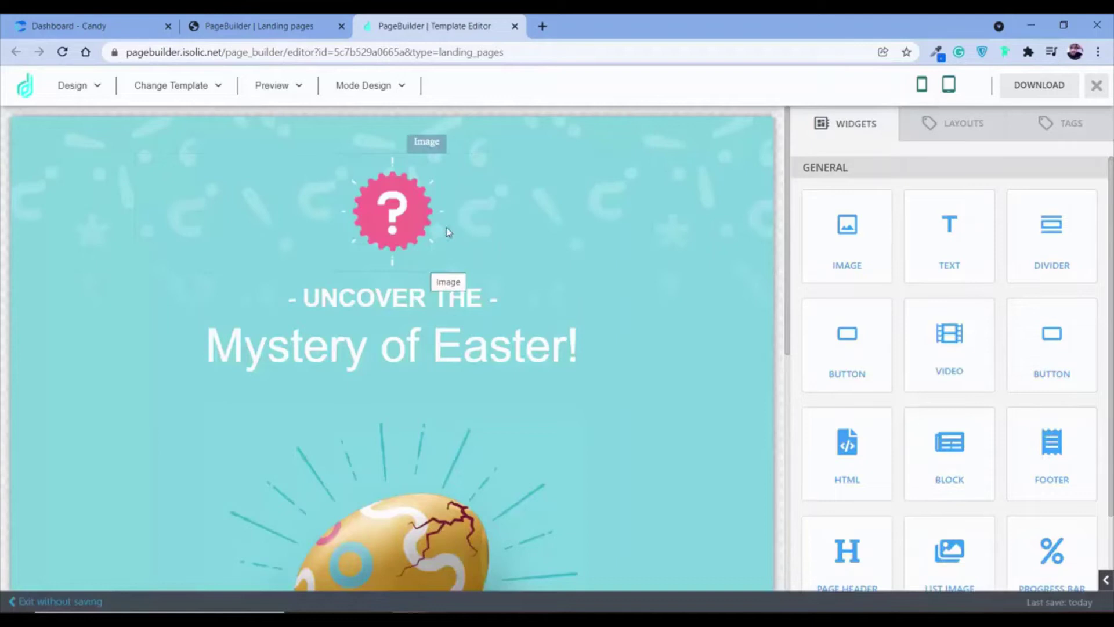
Inspect the Easter template's question-mark image and select the 'Mystery of Easter!' heading
scroll(451, 378, down, 8)
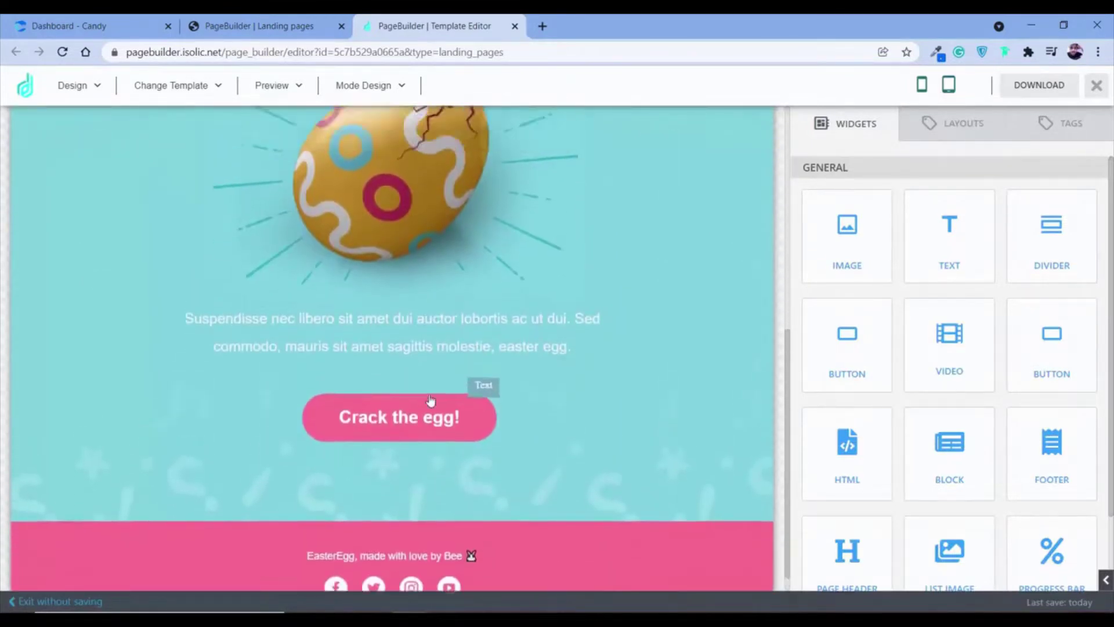
scroll(430, 401, up, 8)
click(400, 232)
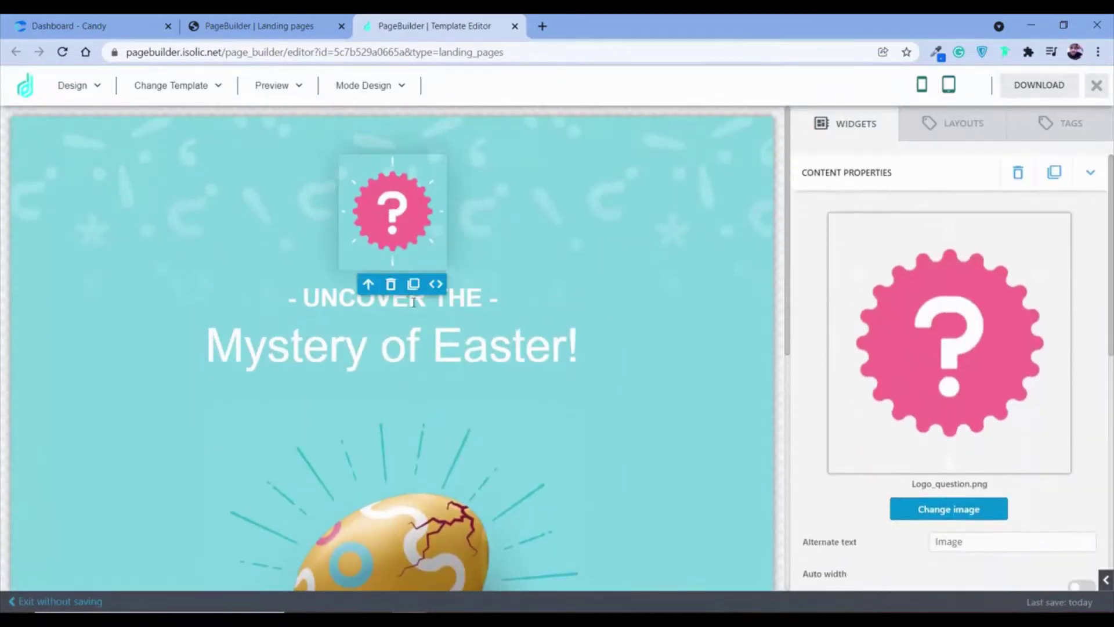
double_click(468, 311)
triple_click(555, 357)
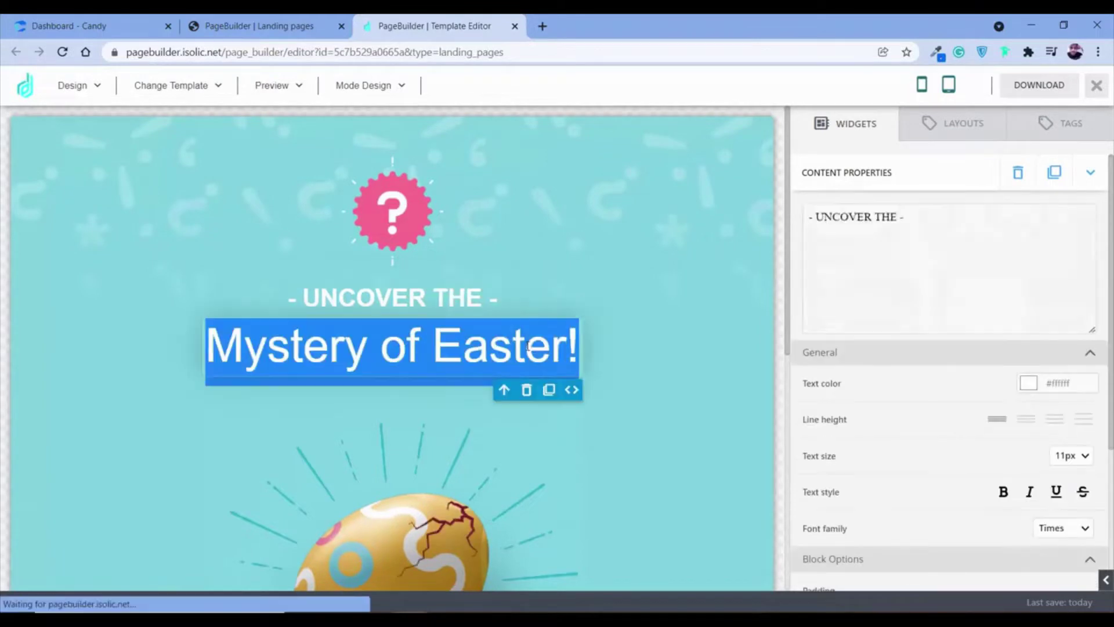
click(559, 439)
scroll(560, 440, down, 5)
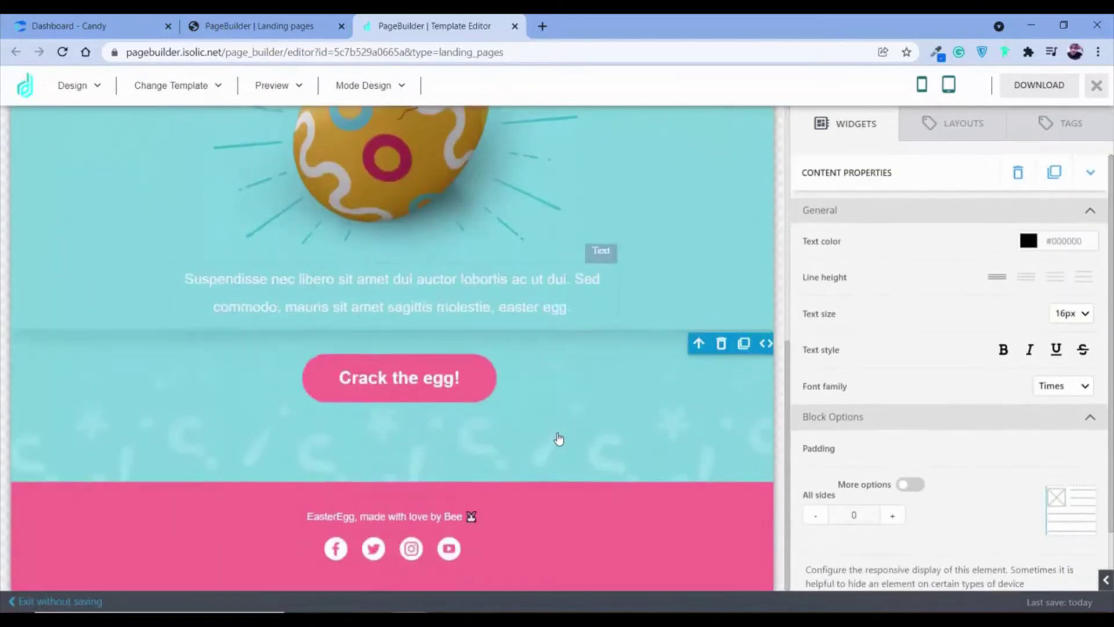
scroll(559, 440, up, 5)
Browse the Widgets, Layouts and Tags panels, preview at mobile width, then return to the dashboard
click(856, 130)
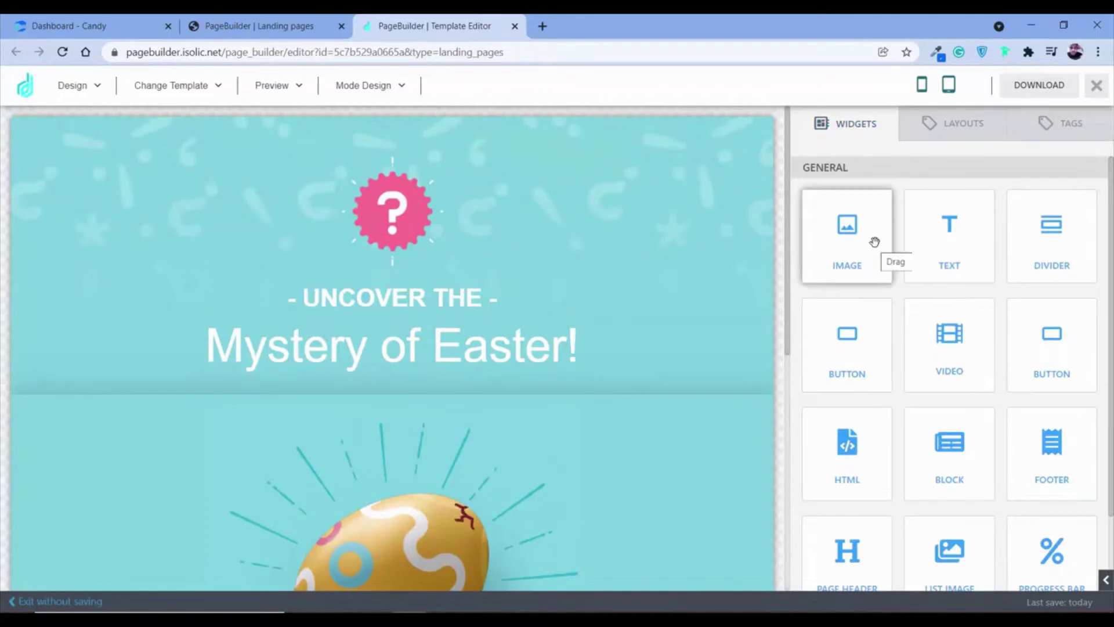
scroll(911, 406, down, 2)
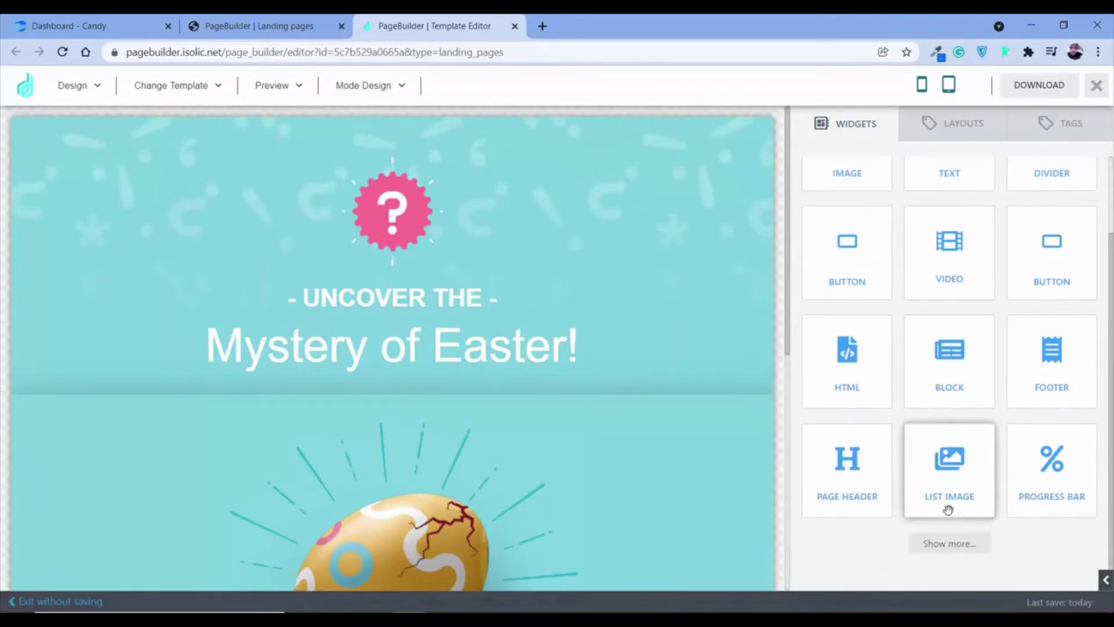
click(950, 535)
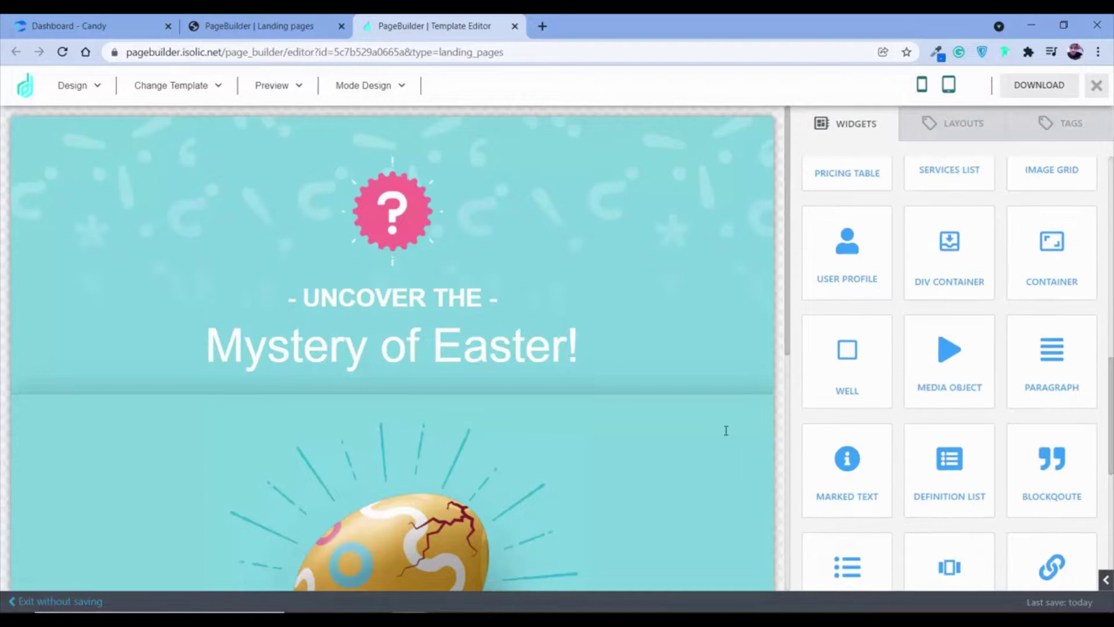
click(951, 129)
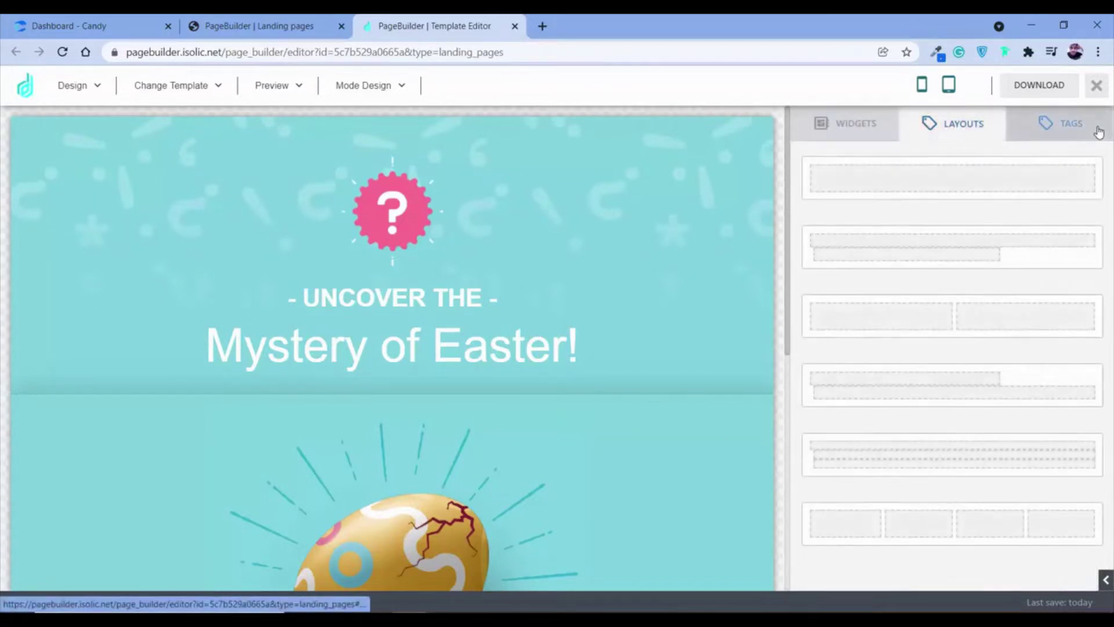
click(1092, 131)
click(921, 85)
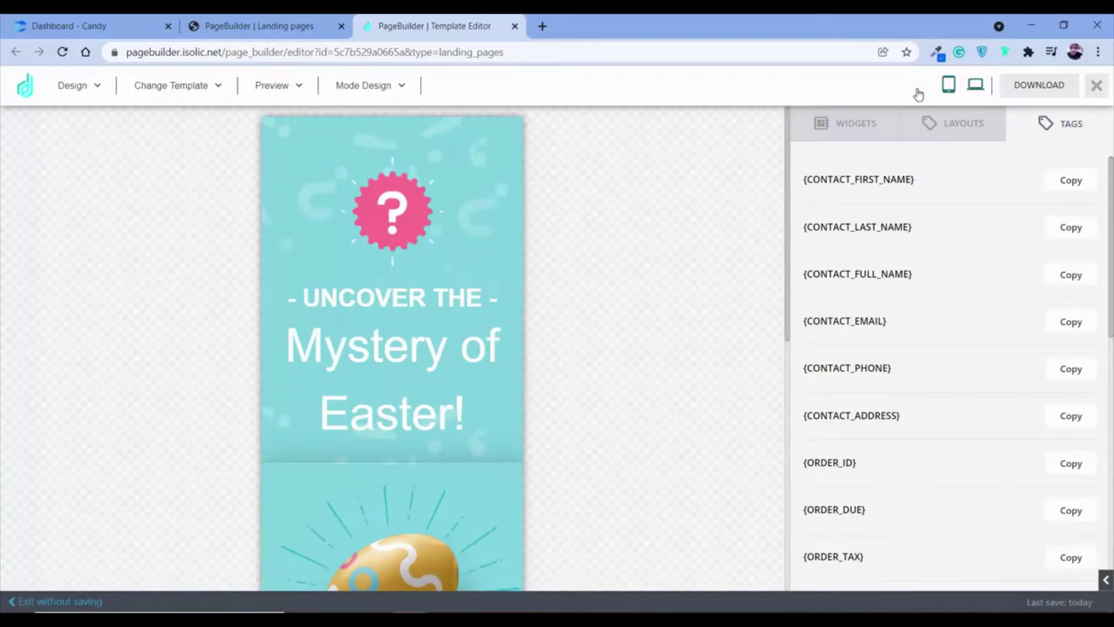
key(ctrl+1)
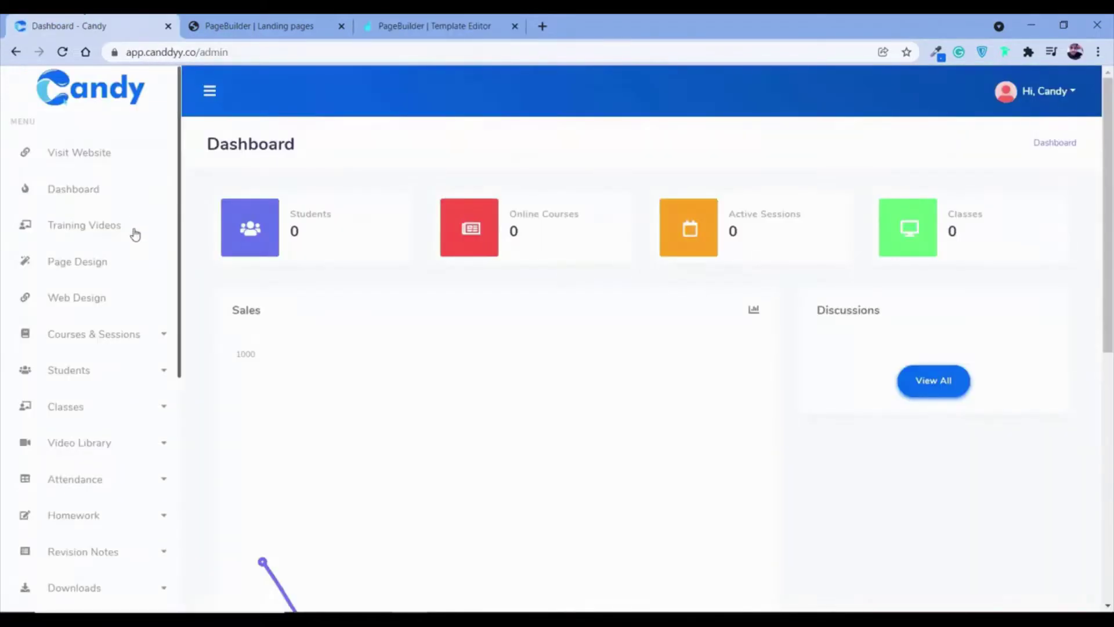
Create a new website project named Demmo from the Stanley template
click(71, 306)
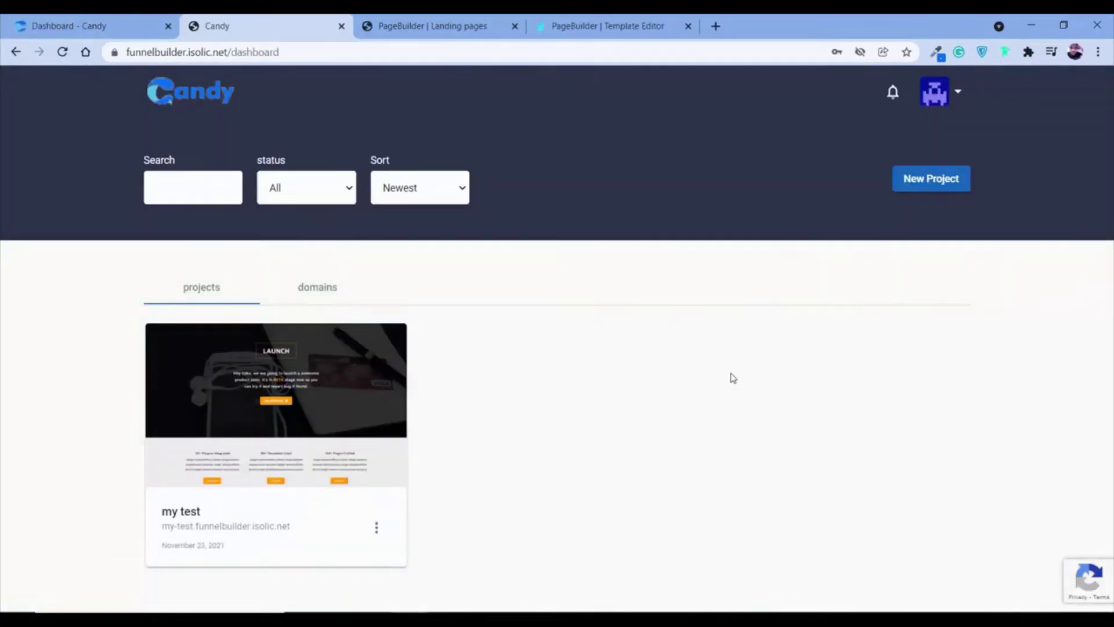
click(953, 180)
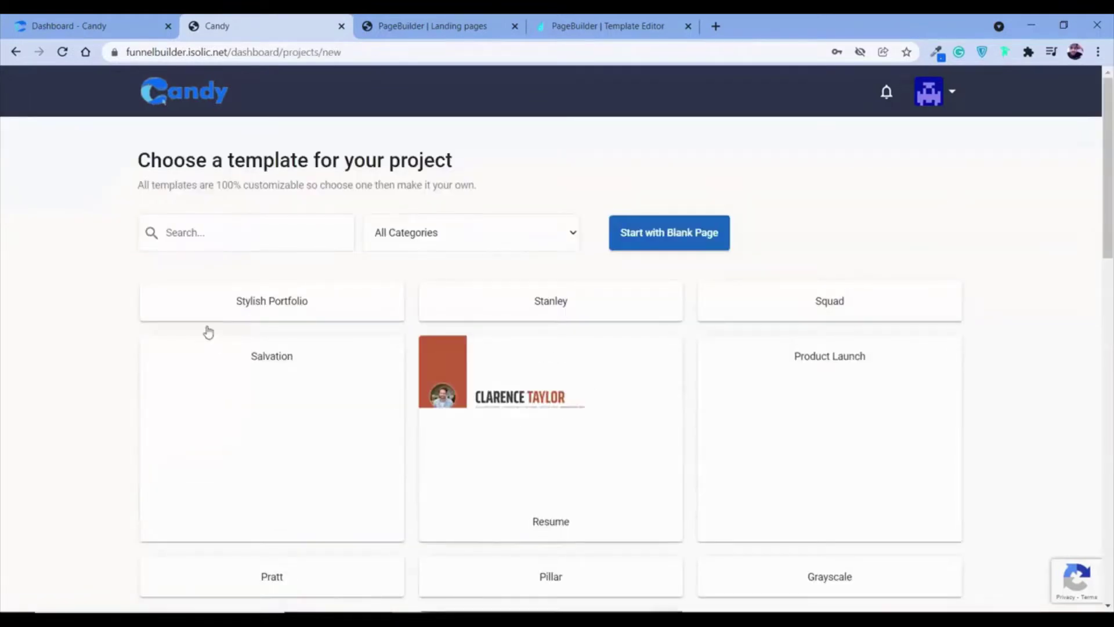
click(596, 399)
text(Demmo)
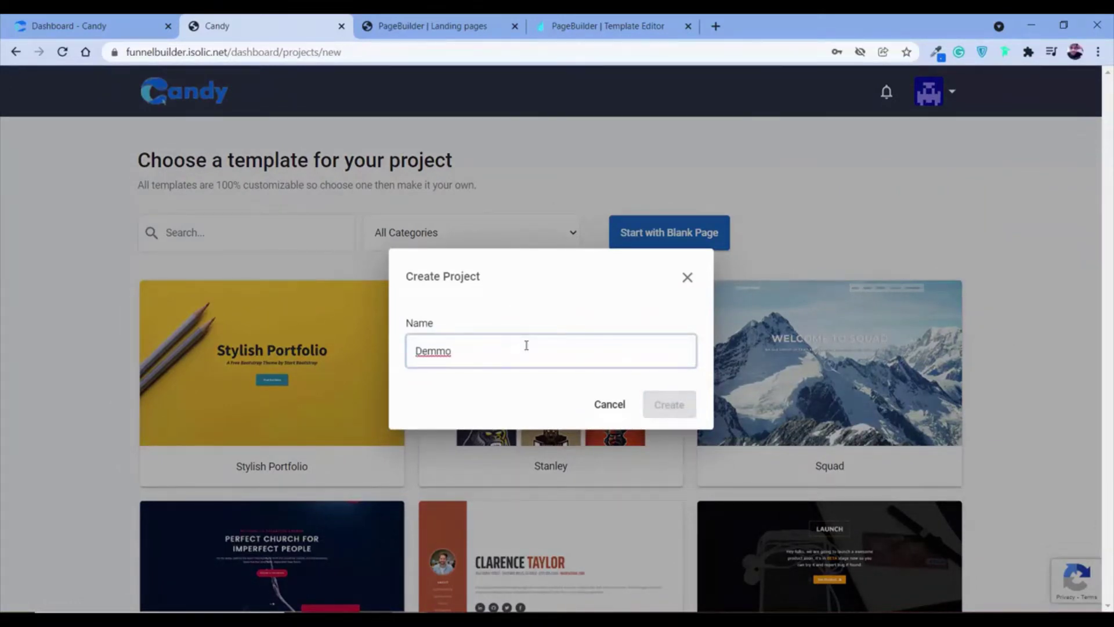
key(Return)
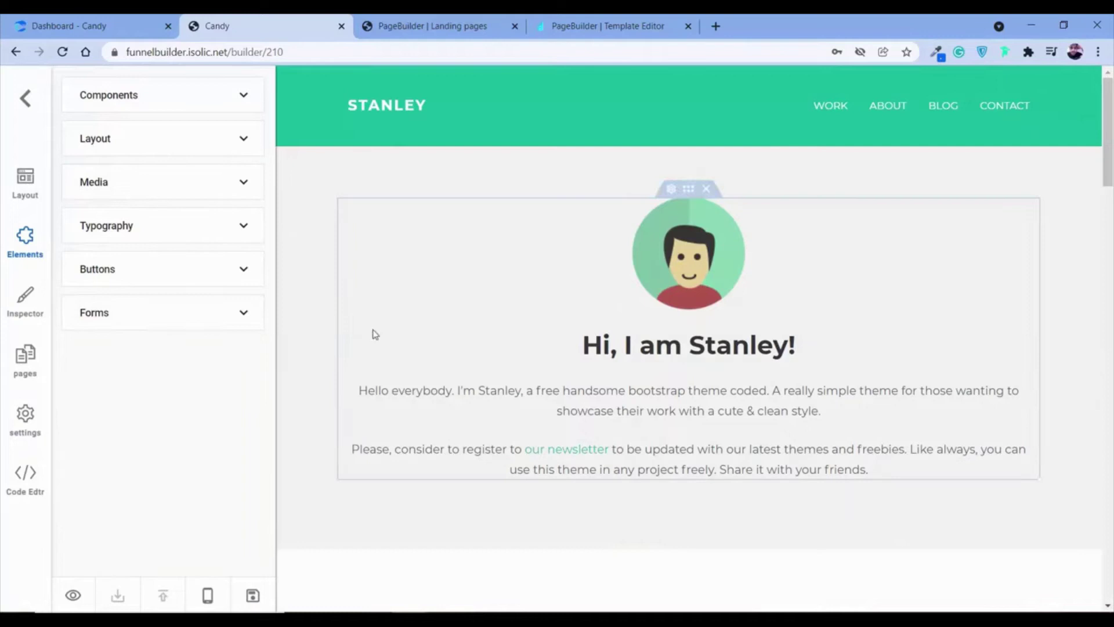
Expand and collapse the Components, Layout and Media element groups, then return to the admin dashboard
click(145, 84)
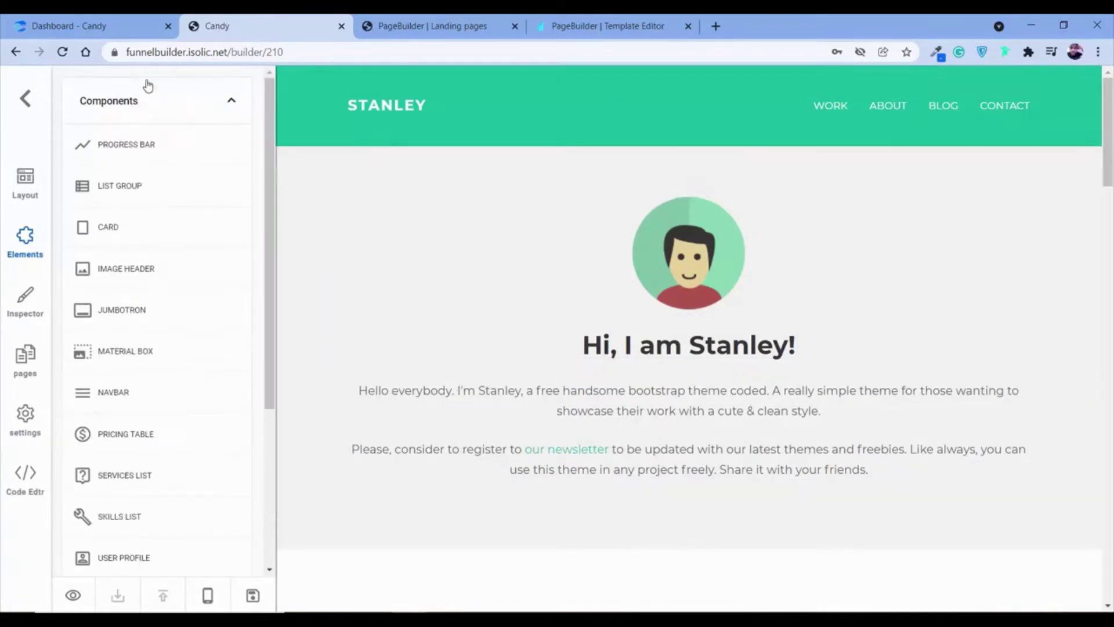
click(154, 114)
click(154, 152)
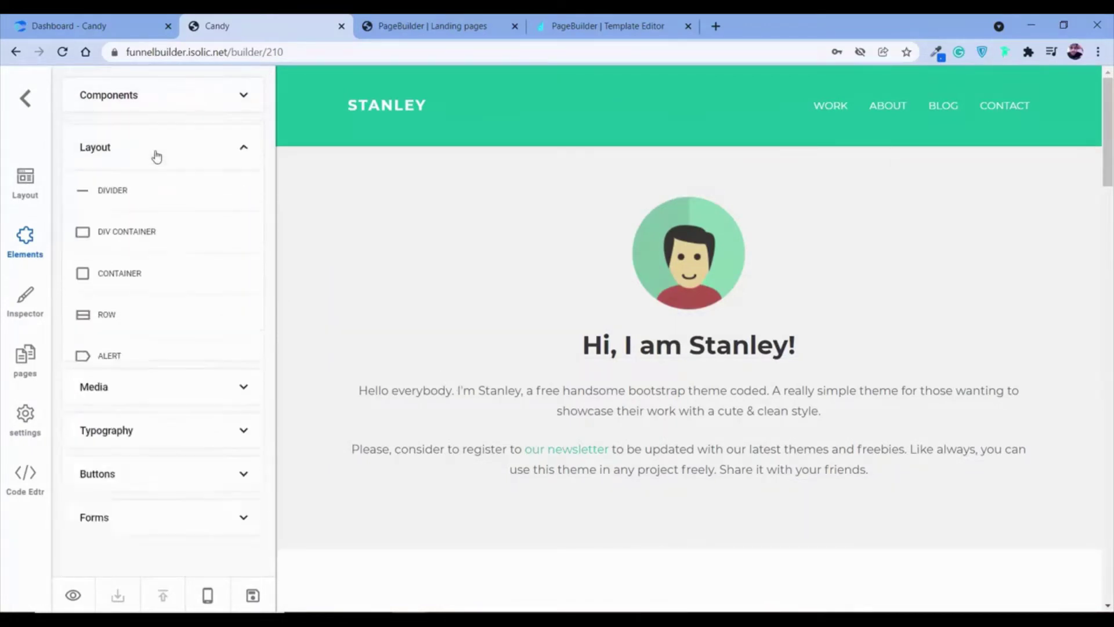
click(155, 152)
click(154, 184)
click(152, 185)
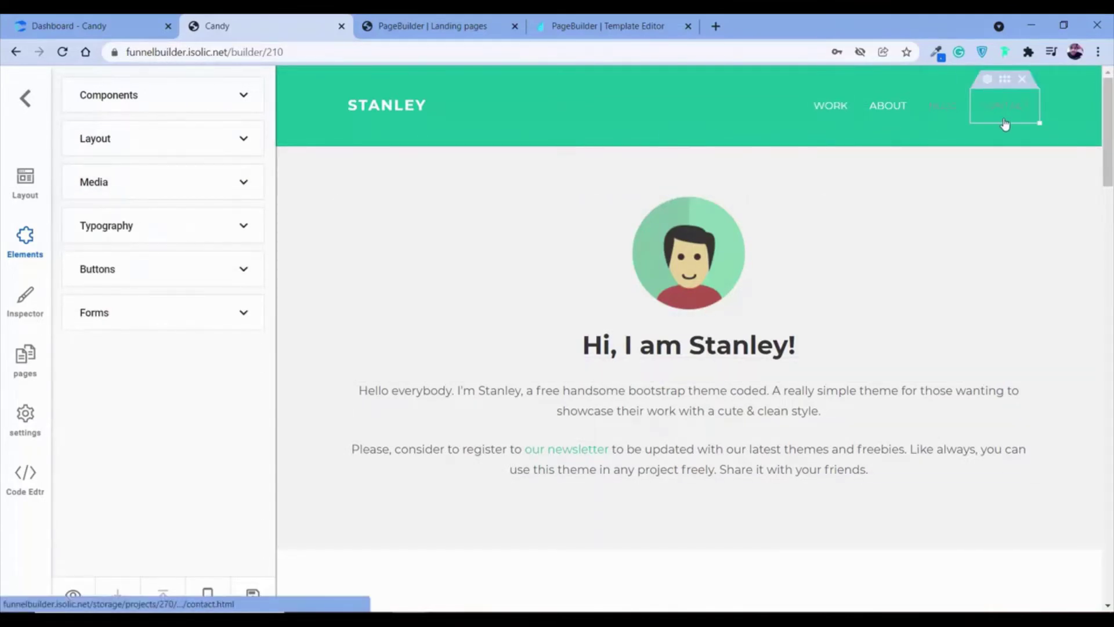
key(ctrl+shift+Tab)
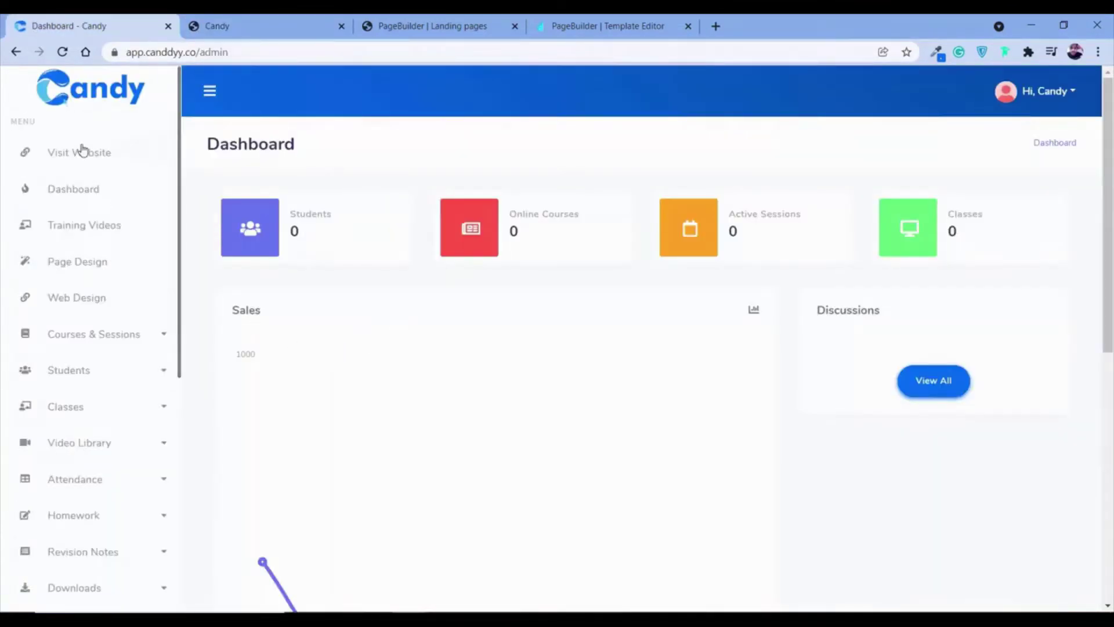
View the public website, then choose Add New Online Course under Courses & Sessions
click(82, 150)
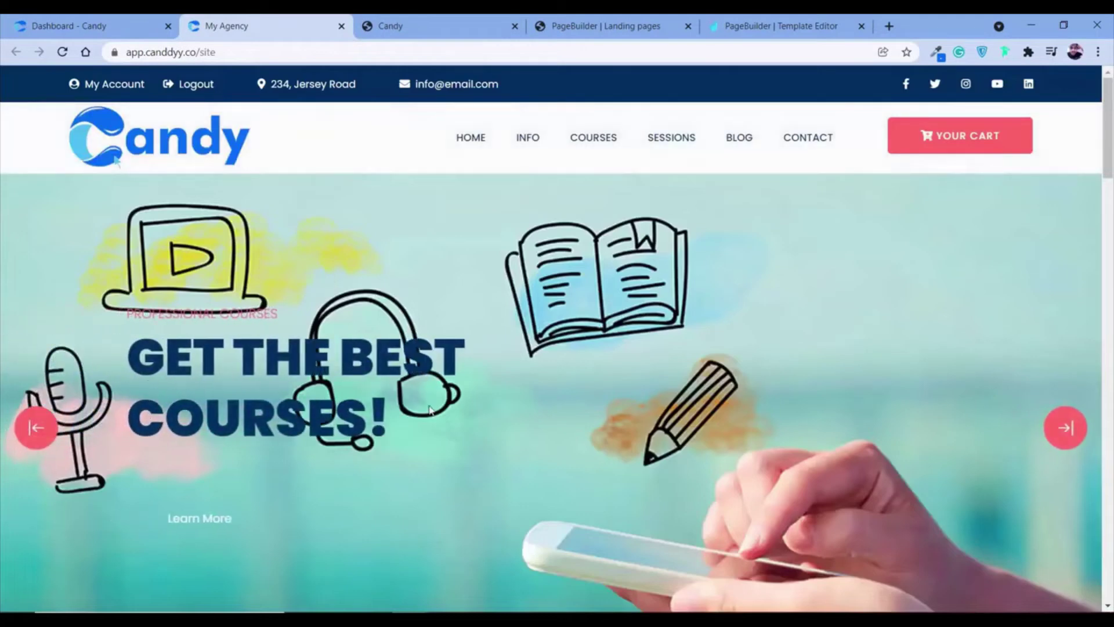
scroll(497, 390, down, 5)
click(55, 24)
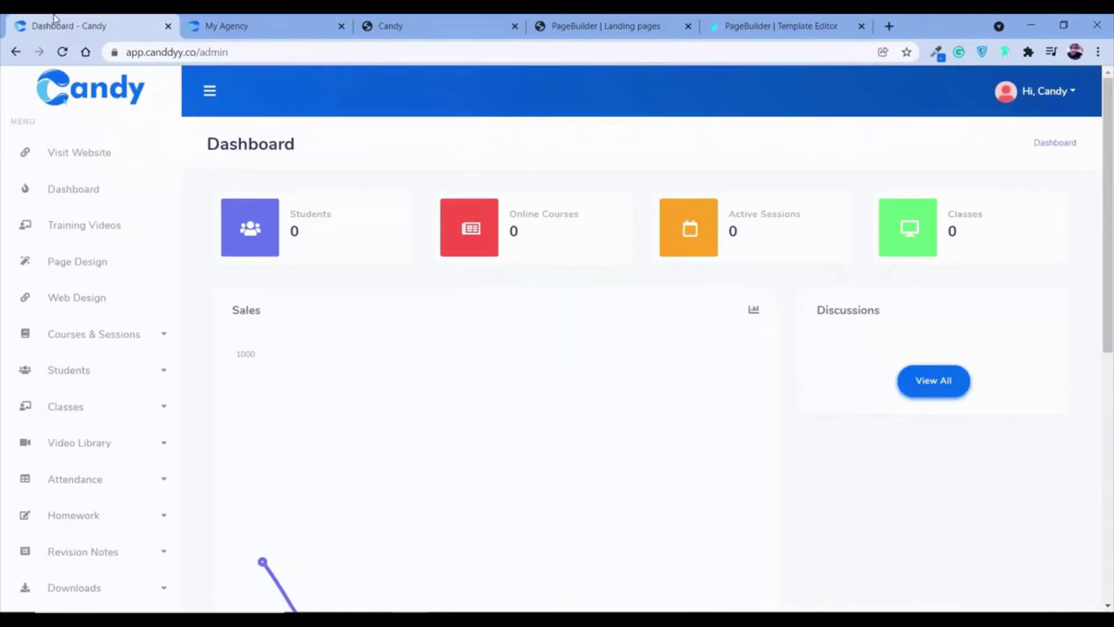
click(103, 340)
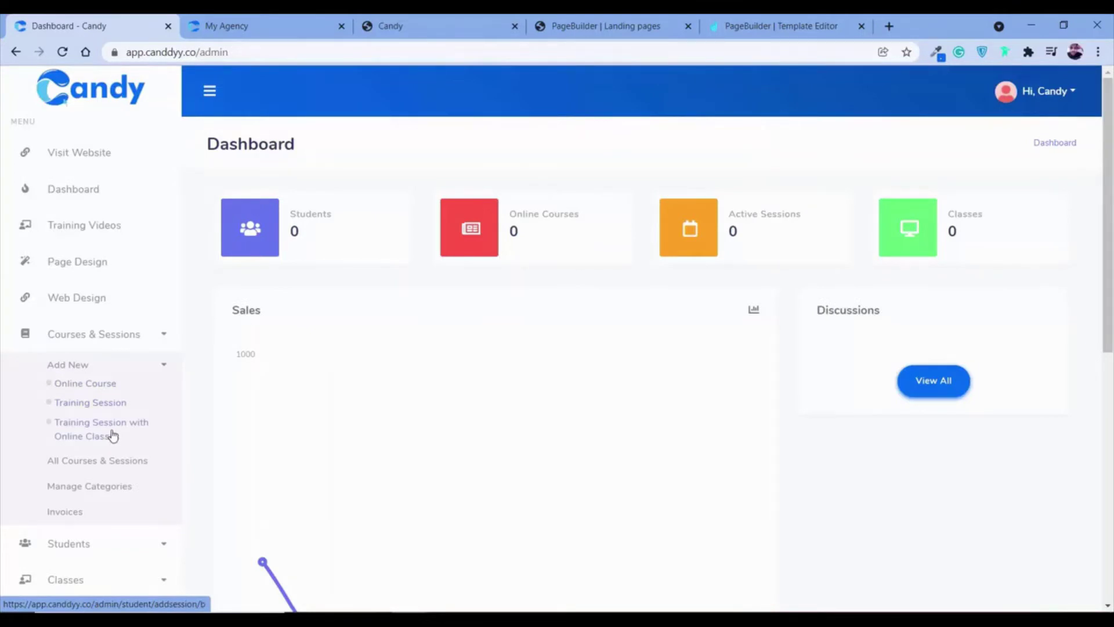
click(100, 387)
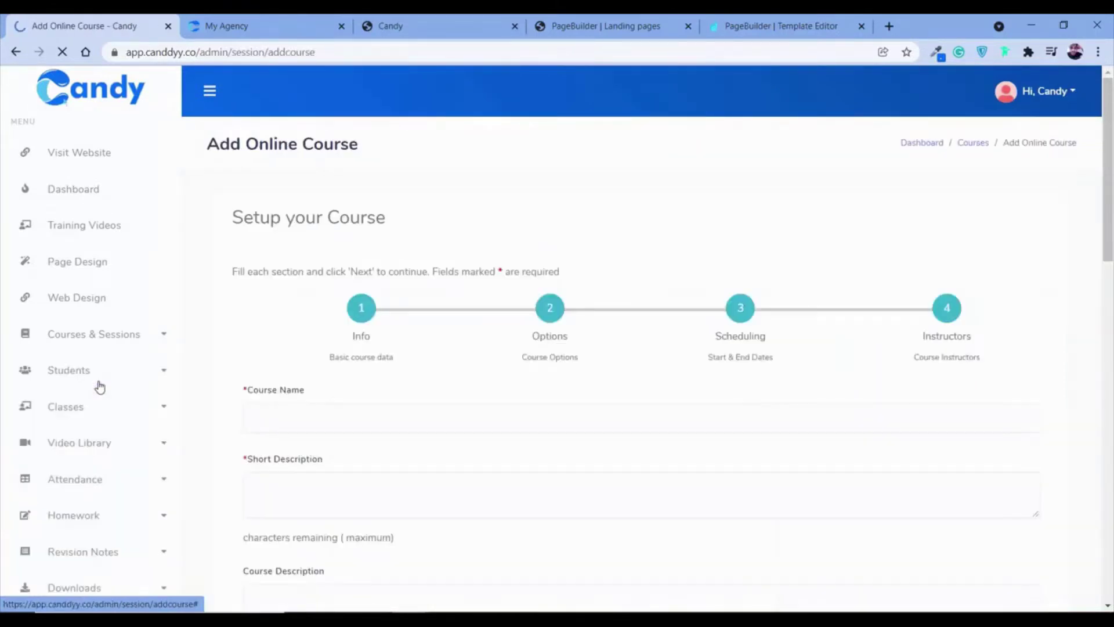
Name the course 'Digital Marketin', with short description 'Digital Marketing and Social Media', and add an introductory course description
scroll(385, 368, down, 3)
click(348, 271)
text(Digital Marketin)
click(301, 329)
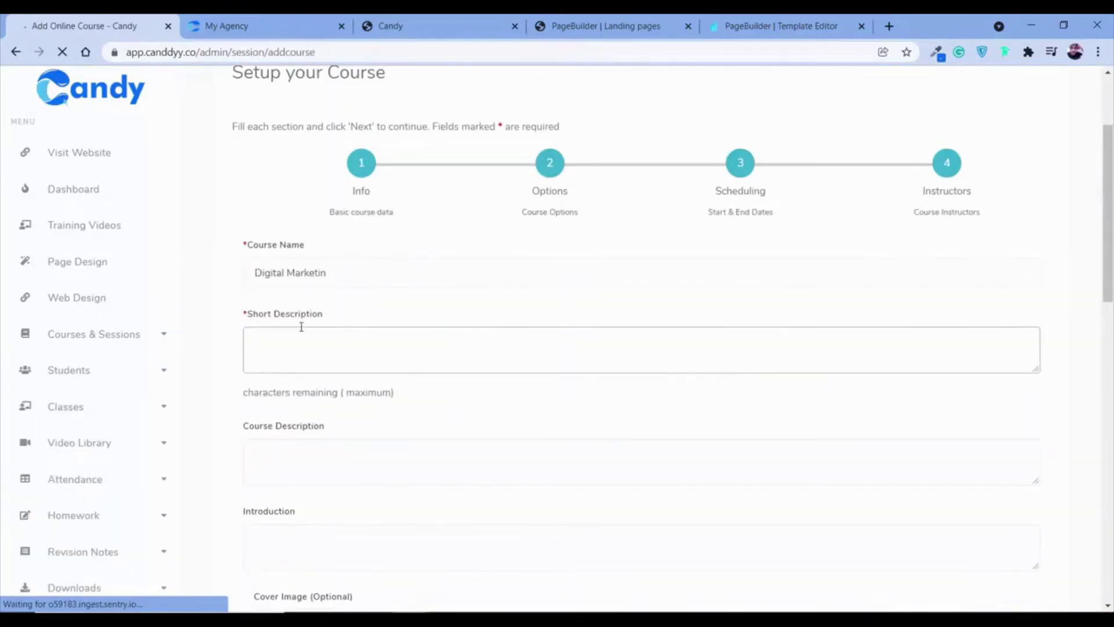
text(Digital Marketing and Social Media)
scroll(350, 400, down, 5)
text(Hi Th)
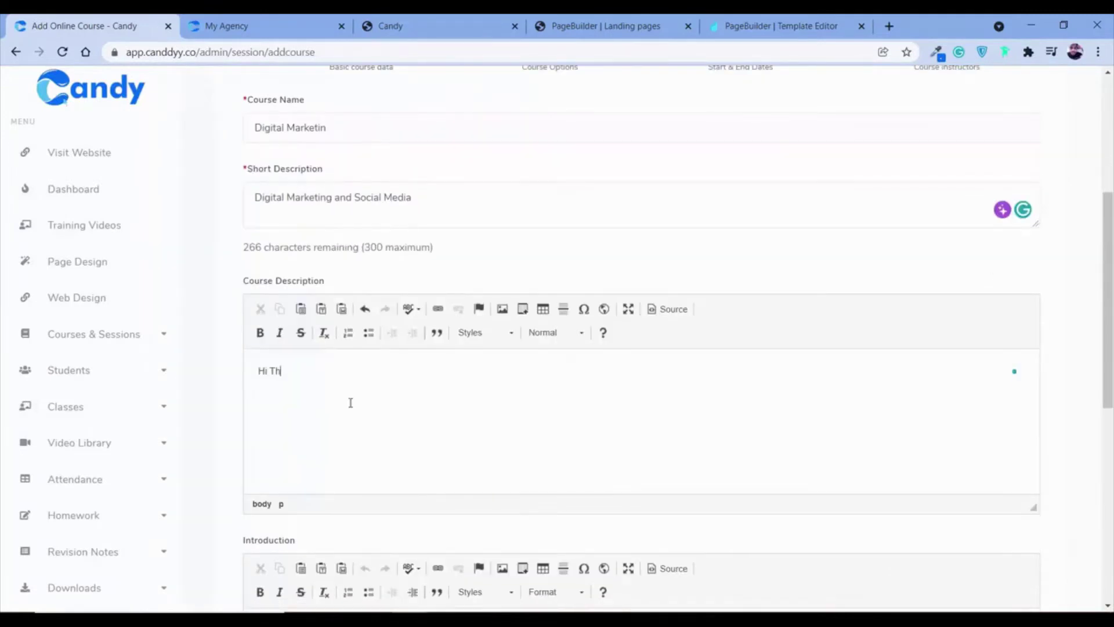
text(is is David. I have brought Amazing Tricks to do marketing on Social Media)
scroll(348, 403, down, 6)
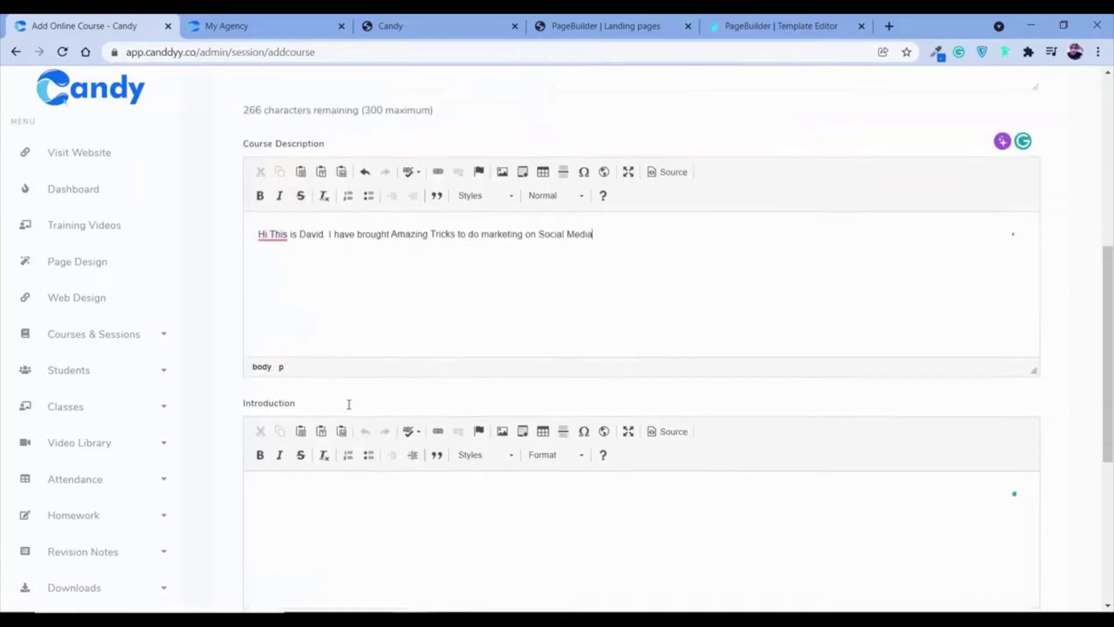
click(378, 308)
scroll(292, 355, down, 2)
Pick a cover image from the EDUCATION folder, then review the video library and student management options
click(273, 412)
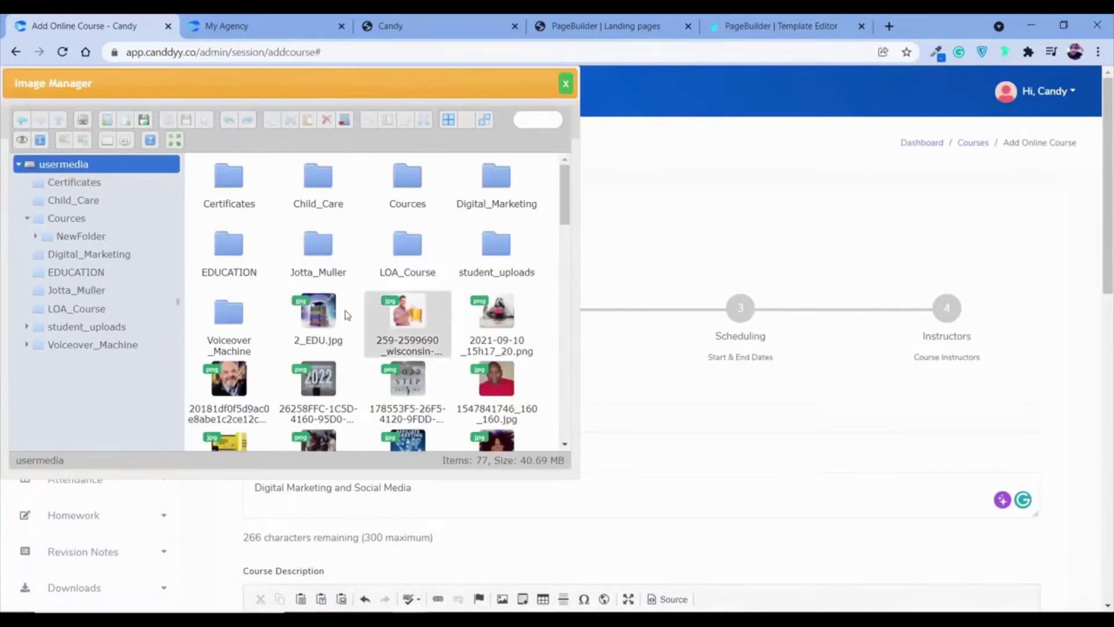
double_click(248, 260)
double_click(318, 186)
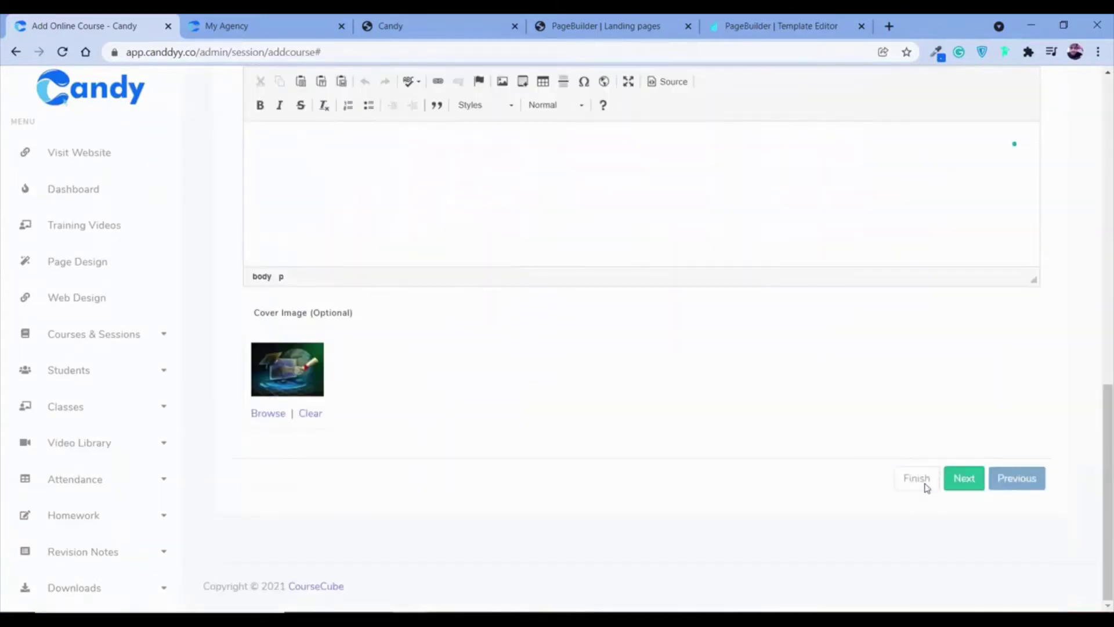
click(951, 478)
scroll(556, 390, up, 1)
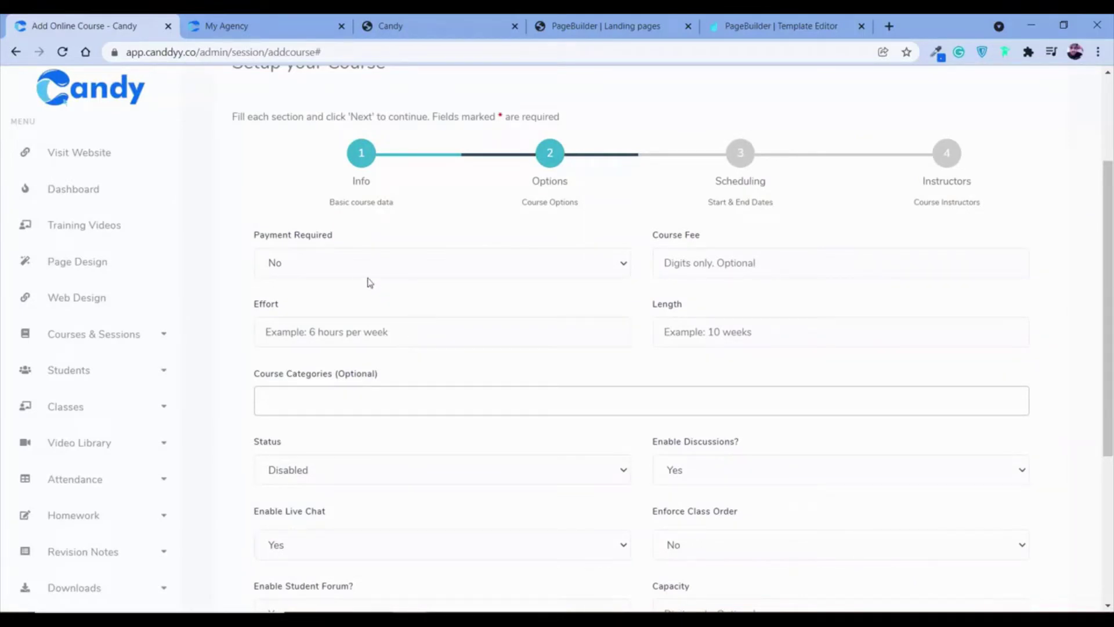
scroll(89, 406, down, 2)
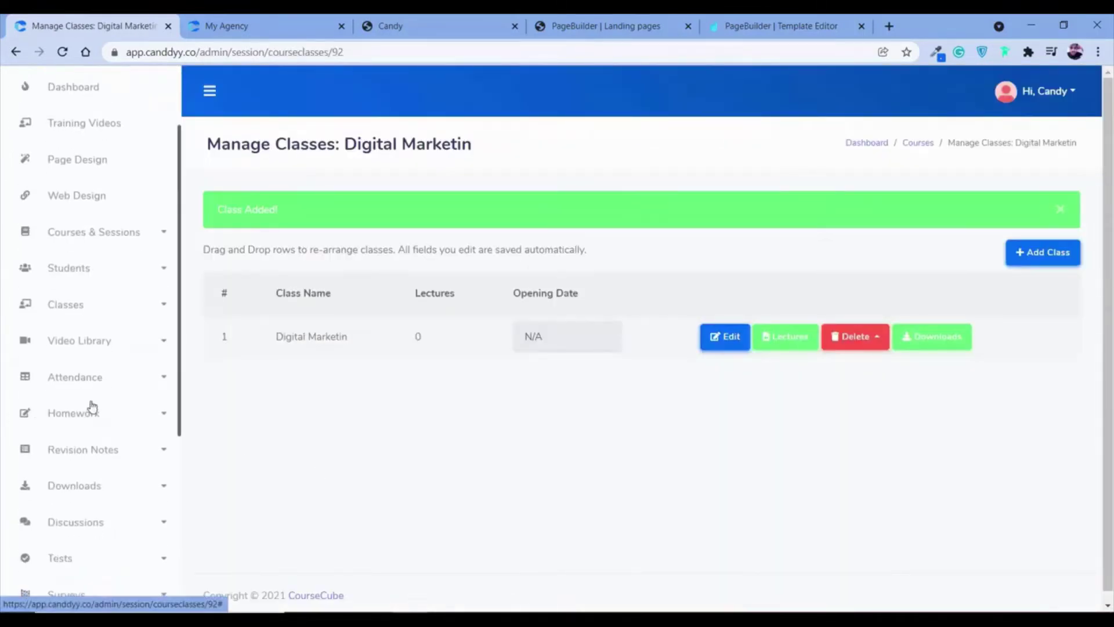
click(93, 352)
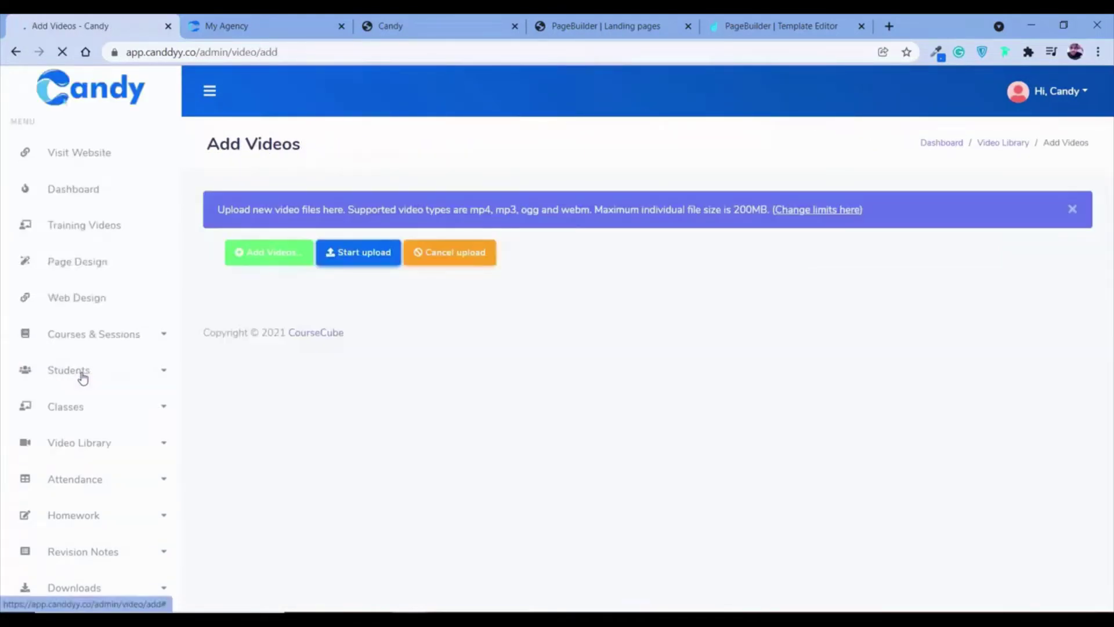
click(87, 371)
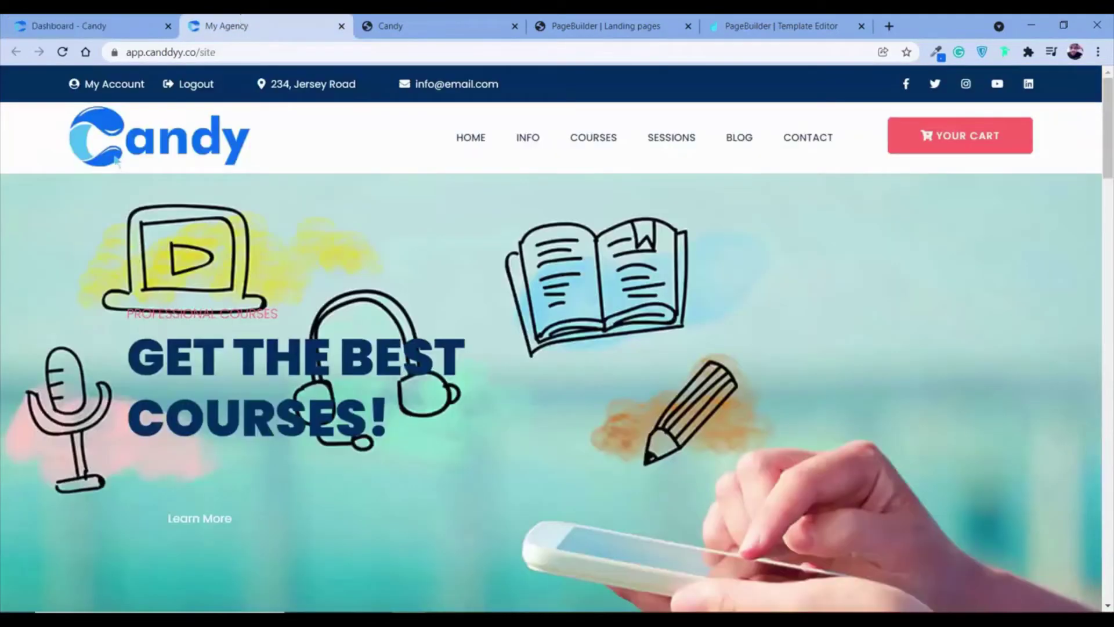
Find Digital Marketin in the website's COURSES list, view its details, then return to the dashboard
click(603, 129)
scroll(526, 418, down, 3)
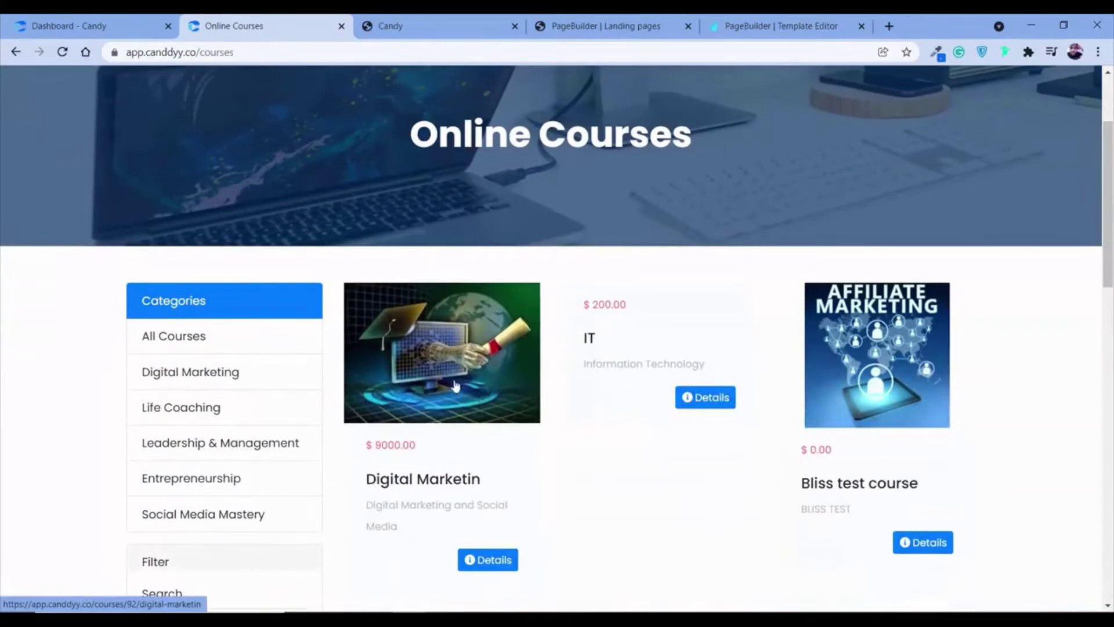
scroll(493, 428, down, 4)
scroll(472, 447, up, 4)
scroll(441, 372, down, 2)
click(411, 301)
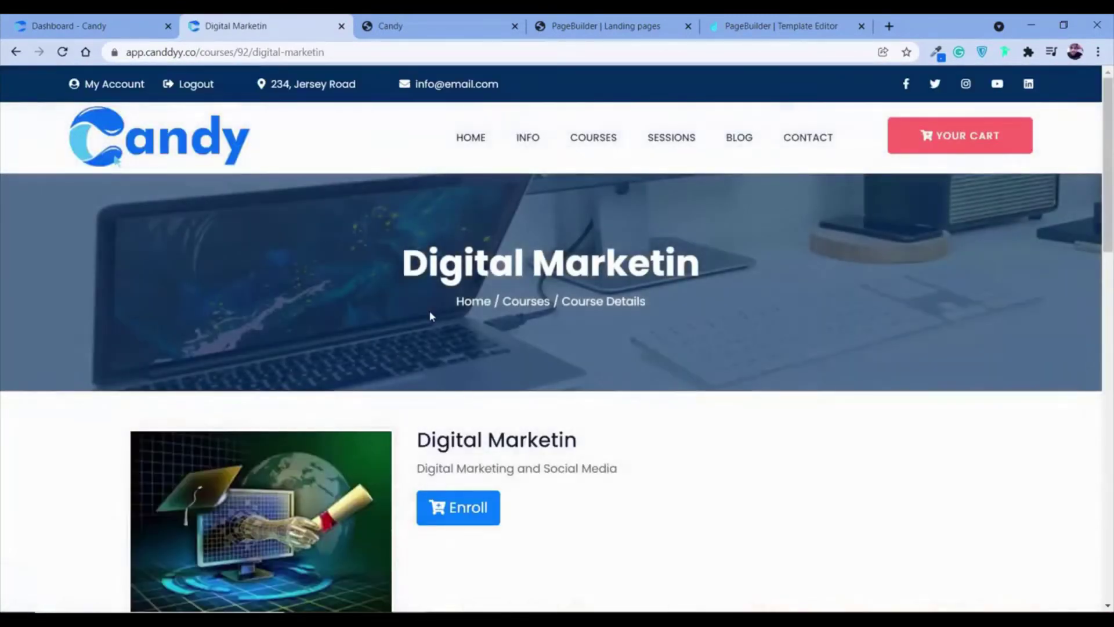
scroll(430, 314, down, 3)
scroll(432, 318, down, 3)
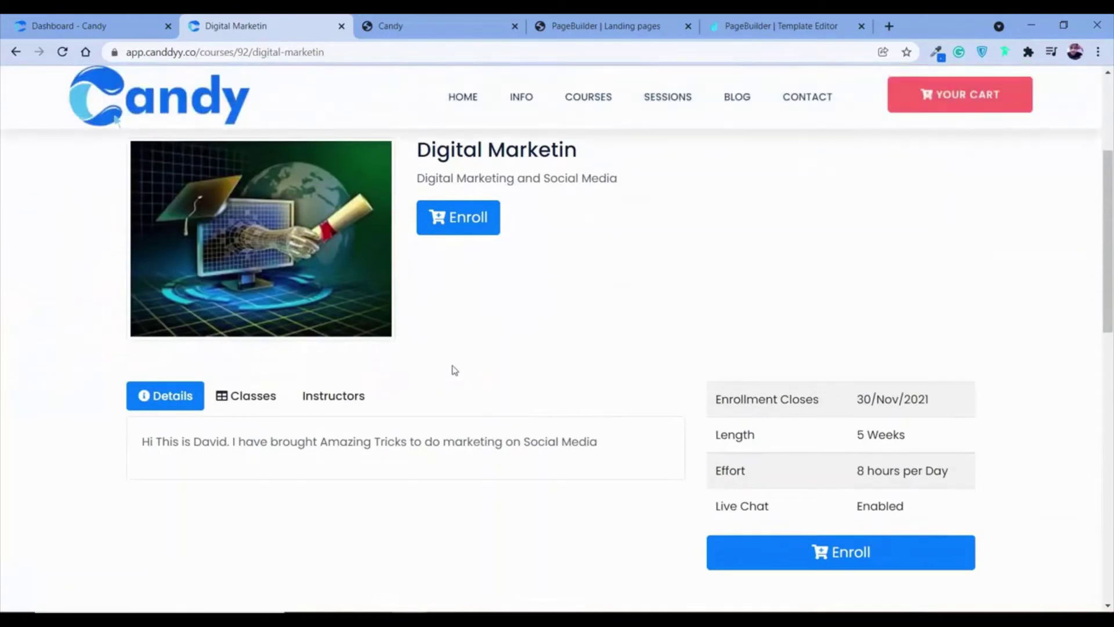
key(ctrl+shift+Tab)
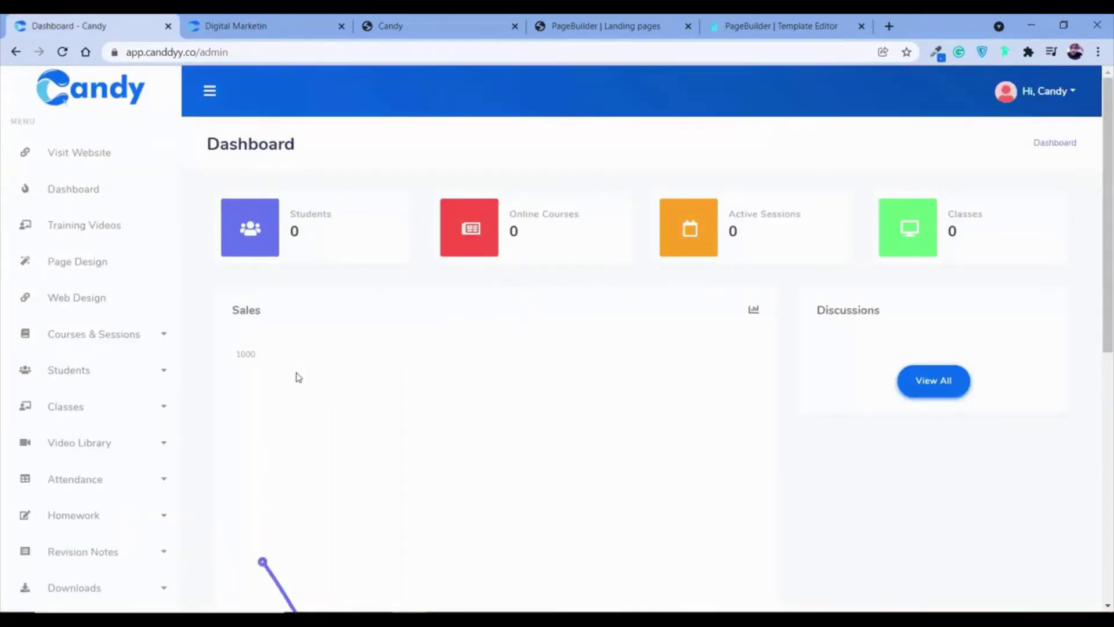